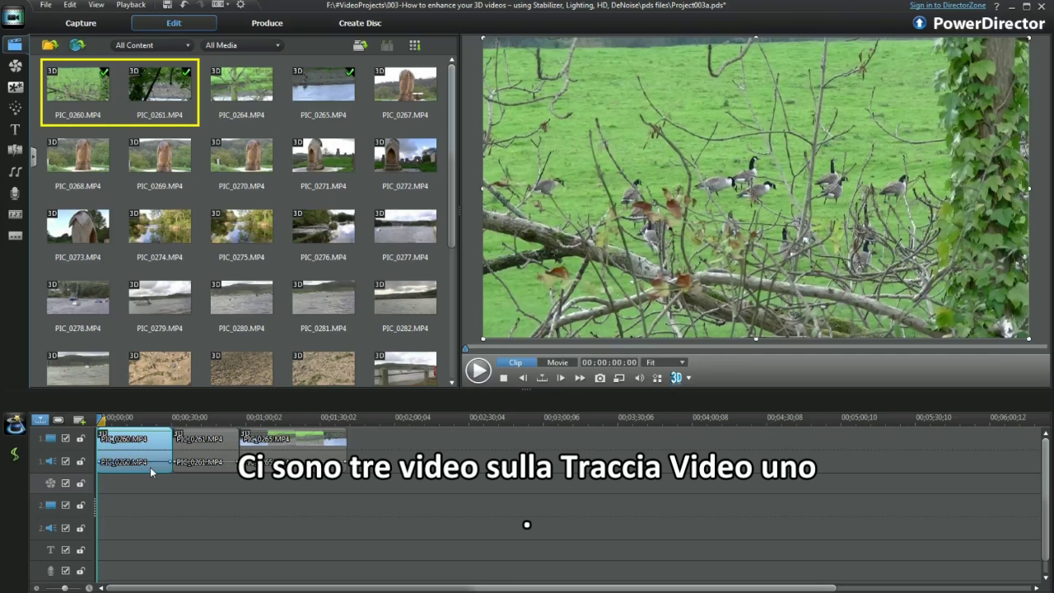
# Select the first clip on video track one and bring up its Fix / Enhance panel.
pyautogui.click(150, 467)
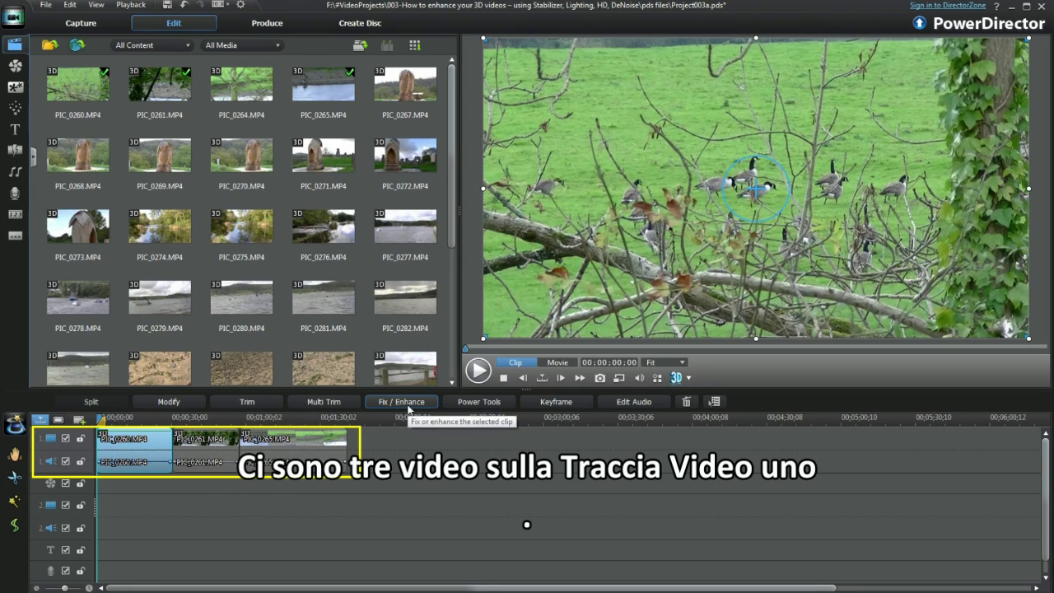
pyautogui.click(408, 402)
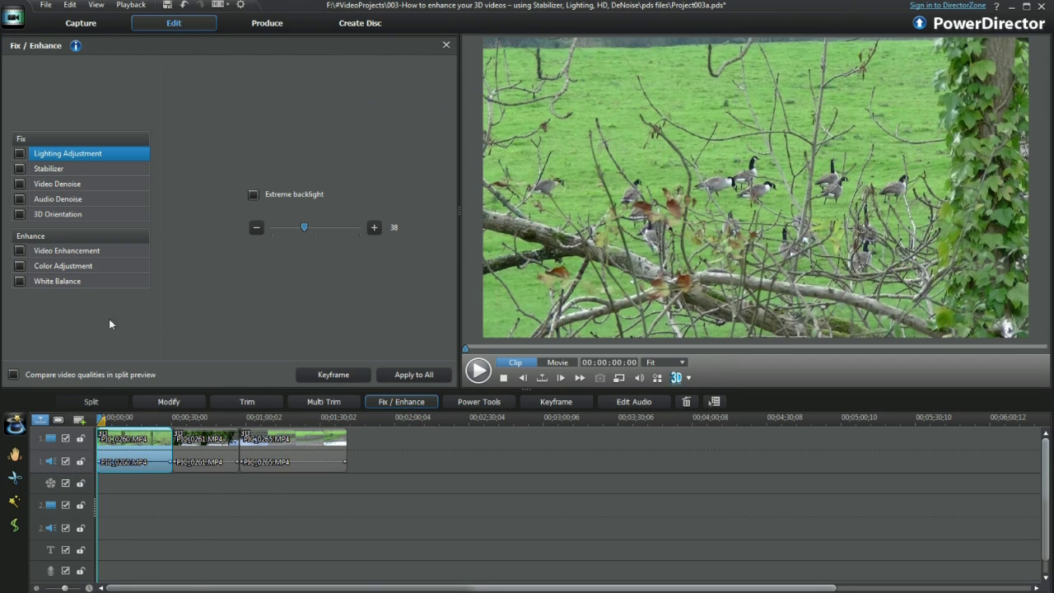
# Enable split-preview comparison and the Stabilizer, then play the clip to compare both versions.
pyautogui.click(16, 375)
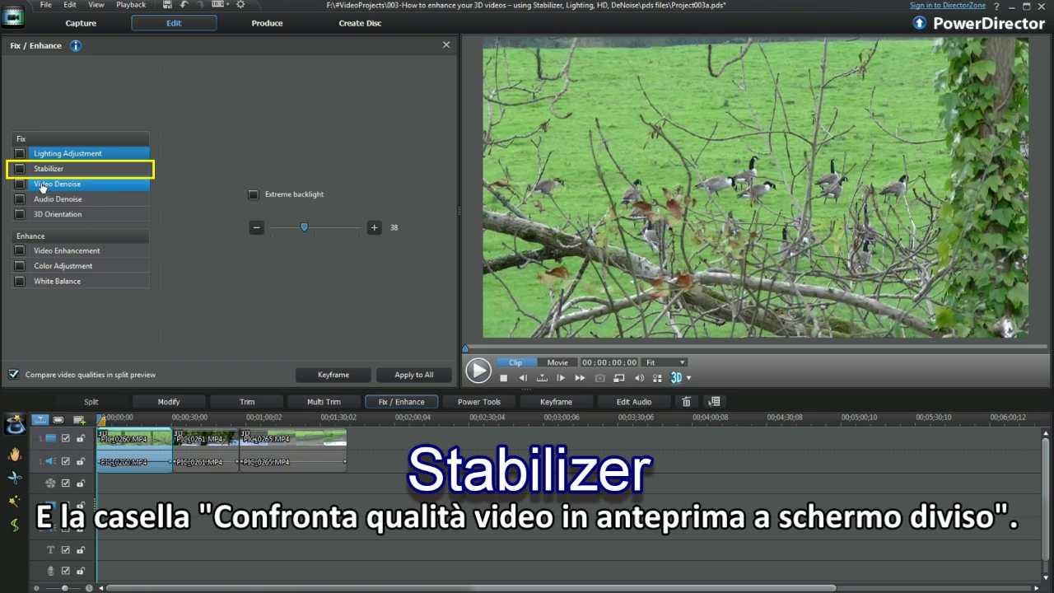
pyautogui.click(19, 168)
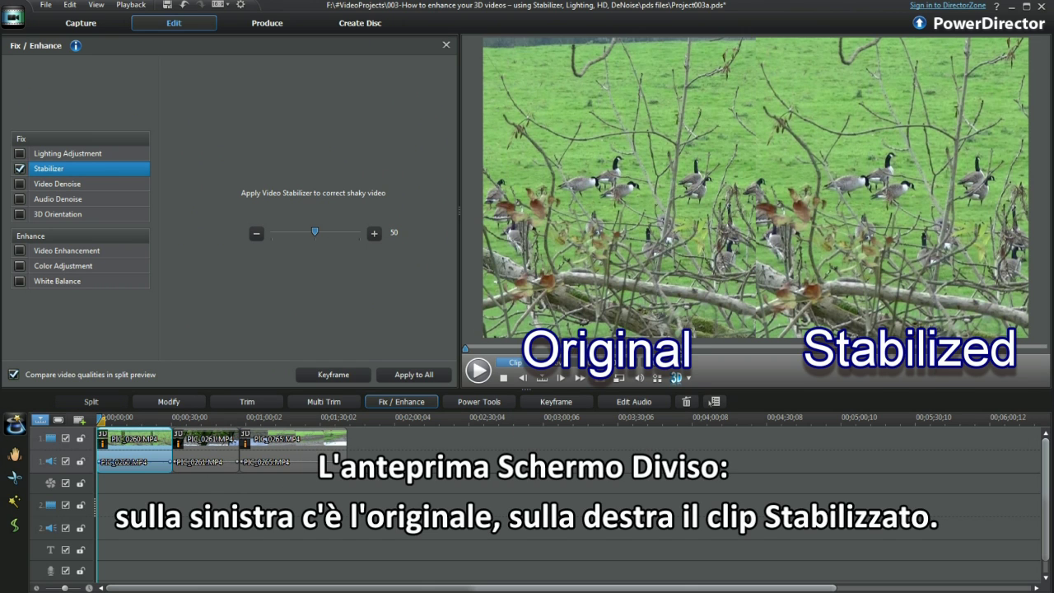
pyautogui.click(477, 370)
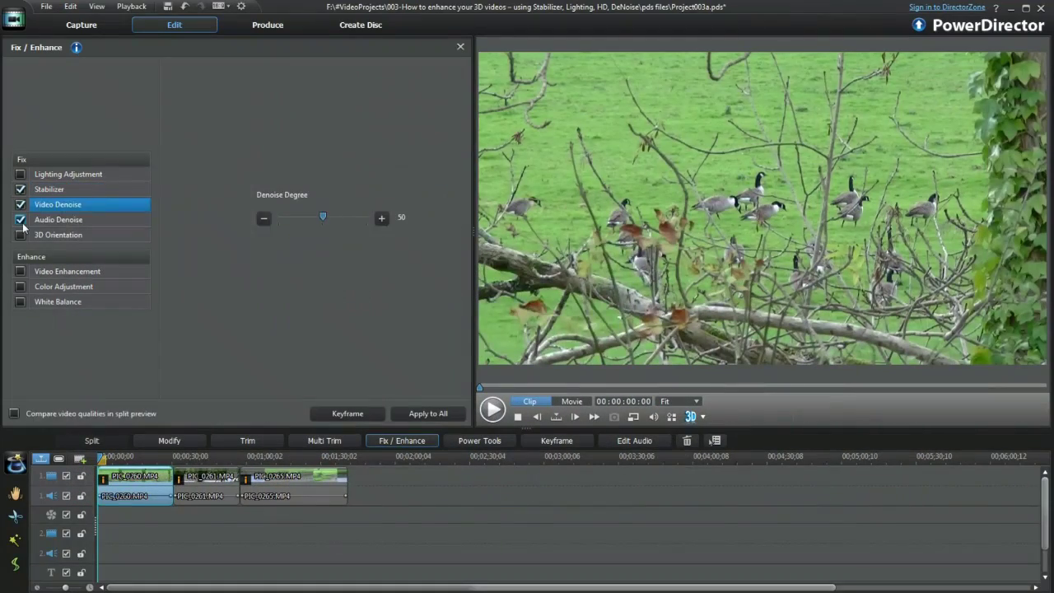
# Inspect the Audio Denoise noise types and Video Denoise setting, then leave both denoise options unticked.
pyautogui.click(57, 219)
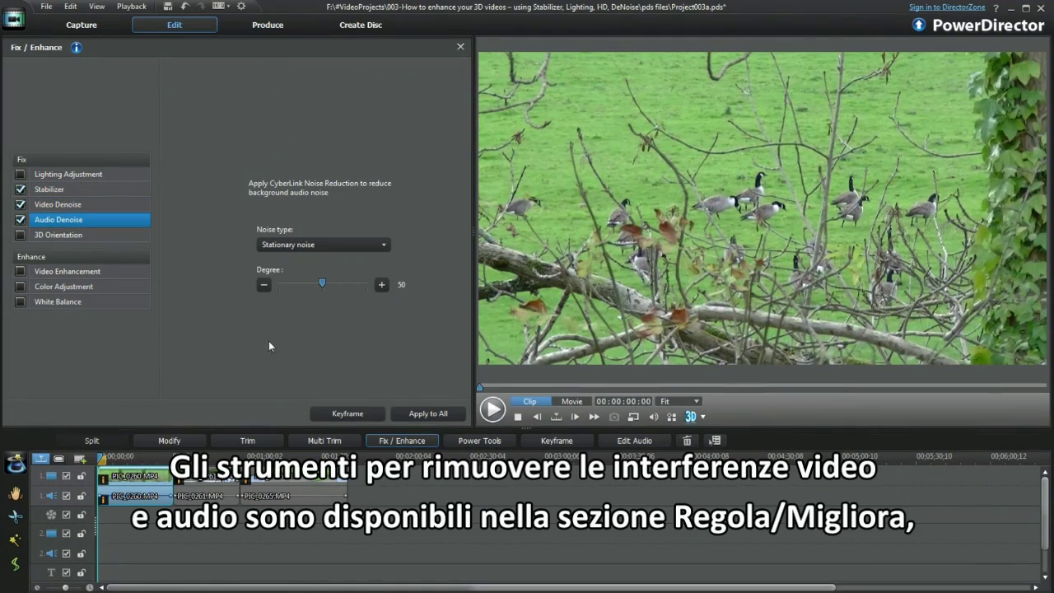
pyautogui.click(385, 246)
pyautogui.click(354, 248)
pyautogui.press('Up')
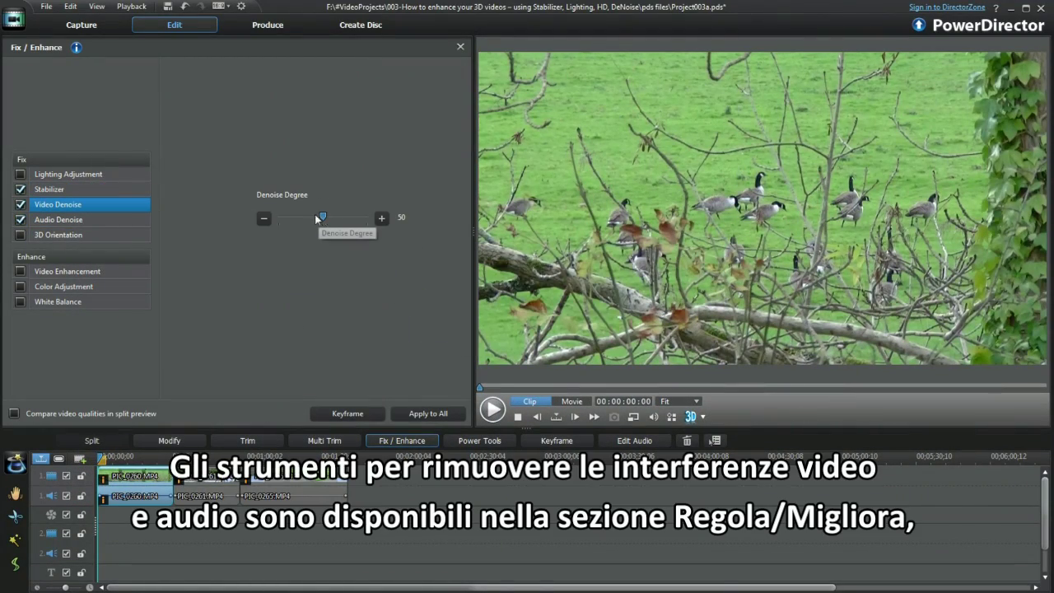
pyautogui.click(20, 219)
pyautogui.click(20, 205)
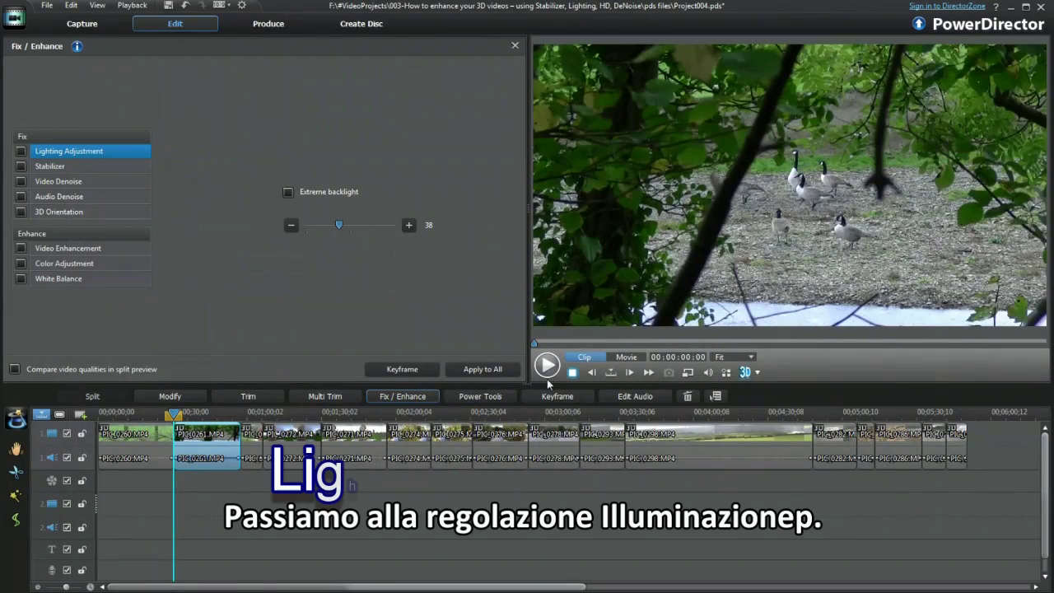
# Enable Lighting Adjustment for the carved sculpture clip with split preview and Extreme backlight off.
pyautogui.click(15, 371)
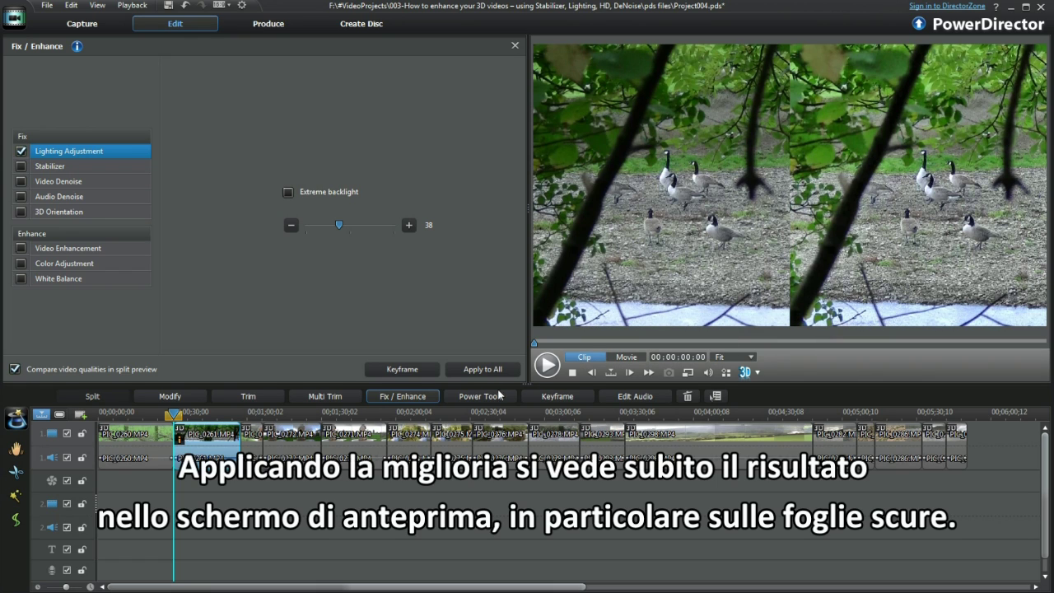
pyautogui.click(253, 458)
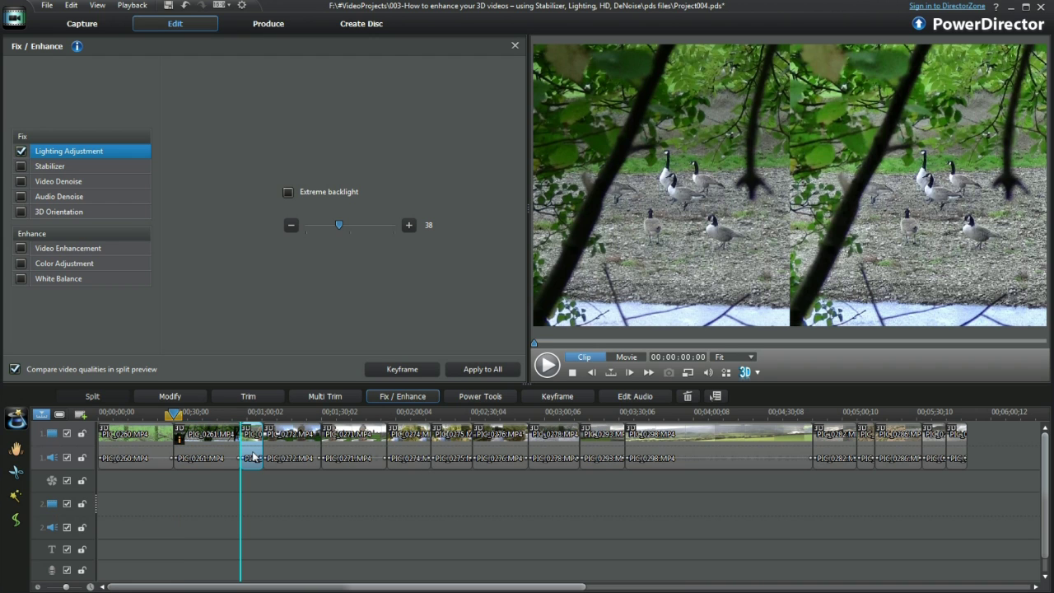
pyautogui.click(21, 151)
pyautogui.click(14, 369)
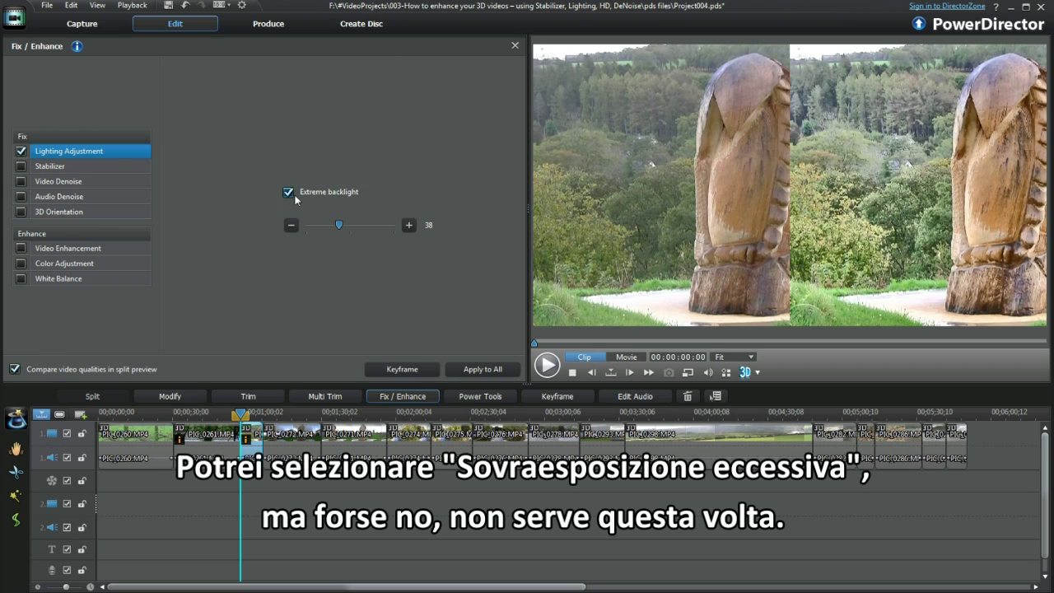
pyautogui.click(288, 193)
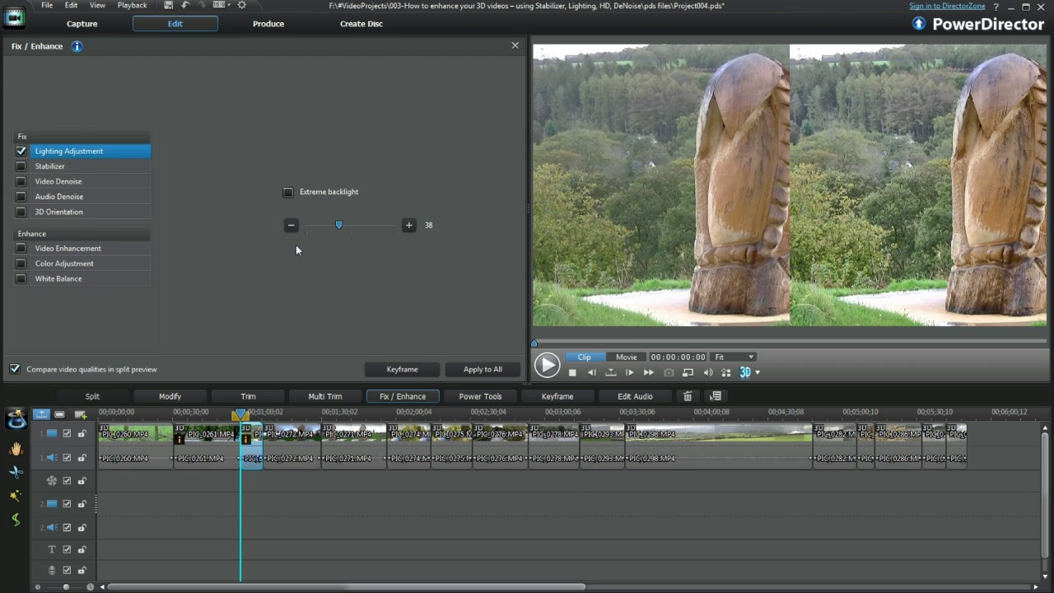
# Fine-tune the sculpture clip's lighting strength (69, back to 23, then 31) using slider and +/- steps.
pyautogui.moveTo(339, 226); pyautogui.dragTo(367, 225)
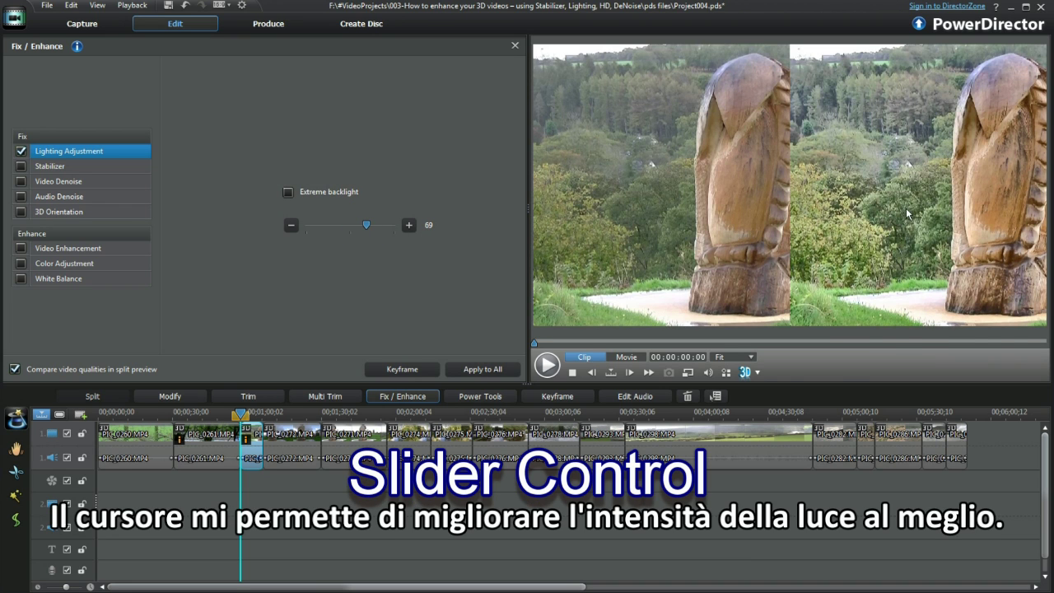
pyautogui.moveTo(366, 225); pyautogui.dragTo(326, 225)
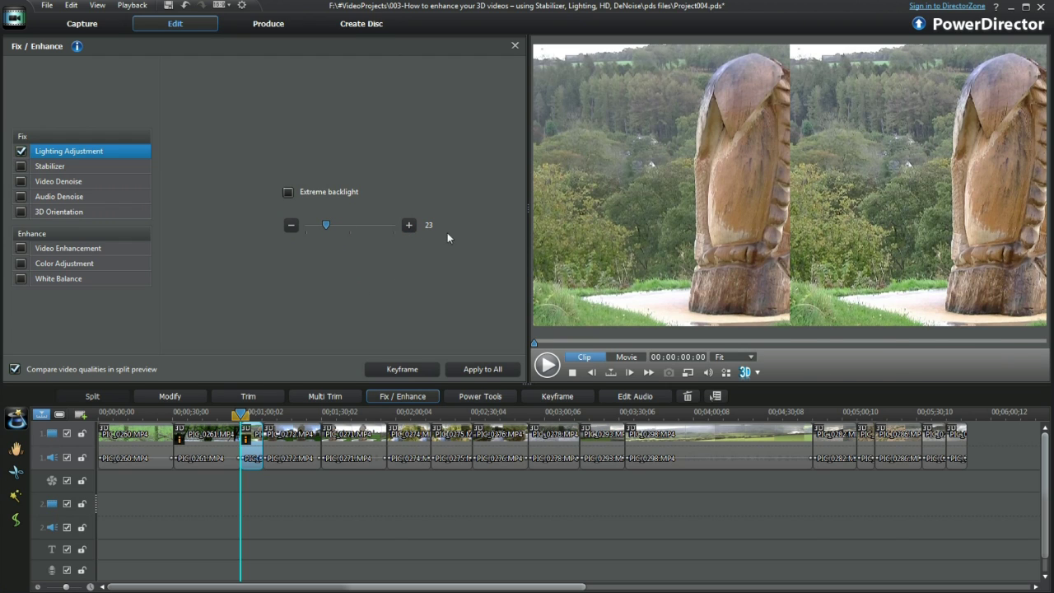
pyautogui.moveTo(327, 225); pyautogui.dragTo(333, 225)
pyautogui.click(409, 225)
pyautogui.click(410, 224)
pyautogui.click(410, 225)
pyautogui.click(409, 225)
pyautogui.click(409, 225)
pyautogui.click(409, 224)
pyautogui.click(409, 225)
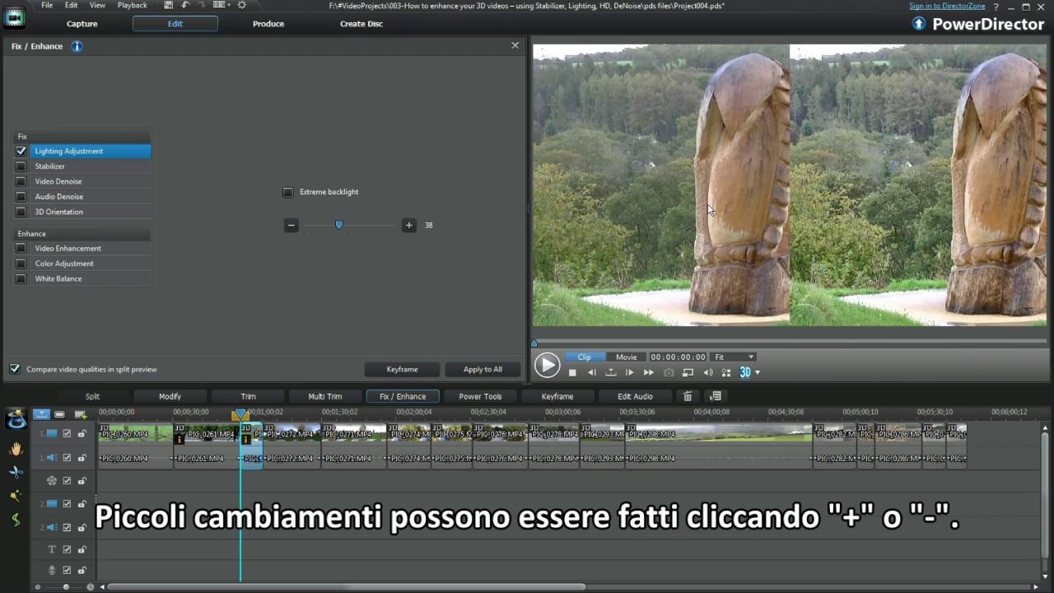
pyautogui.click(291, 225)
pyautogui.click(291, 225)
pyautogui.click(291, 225)
pyautogui.click(291, 225)
pyautogui.click(291, 225)
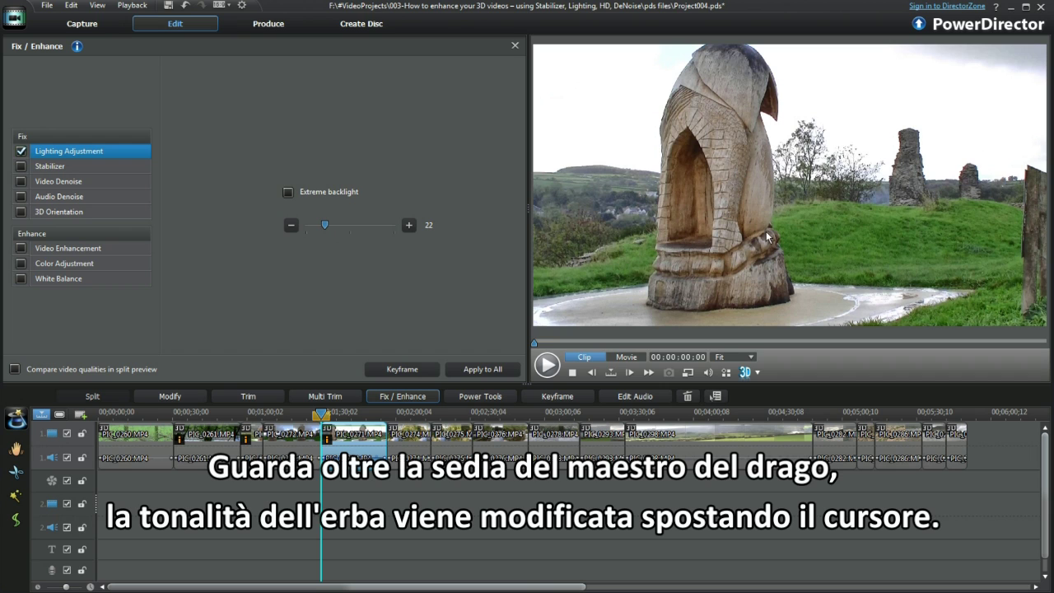
# Set the river clip's Lighting Adjustment to 18 with Extreme backlight and split preview turned off.
pyautogui.click(404, 441)
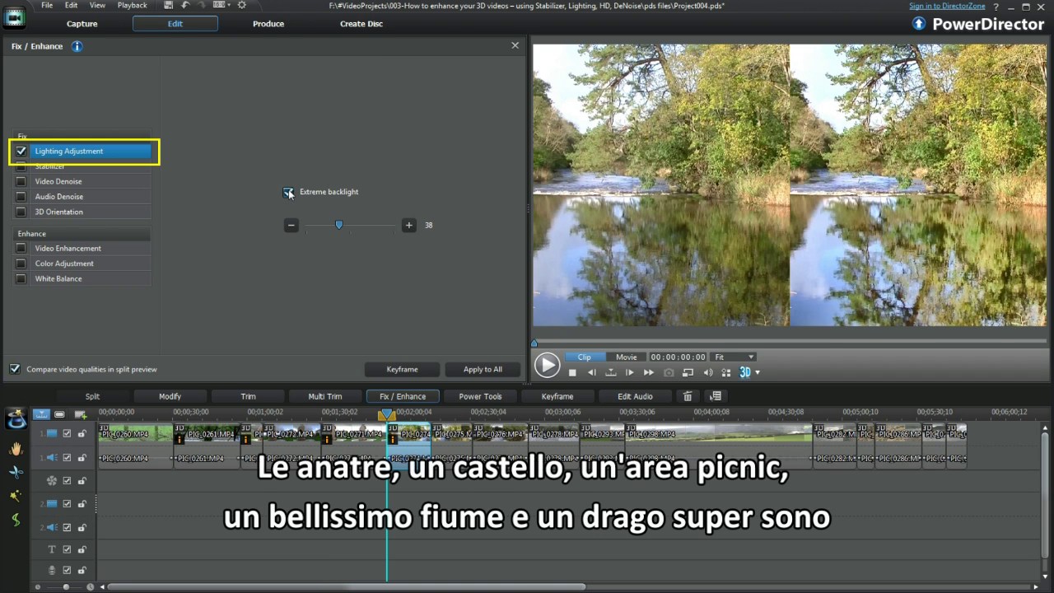
pyautogui.click(289, 193)
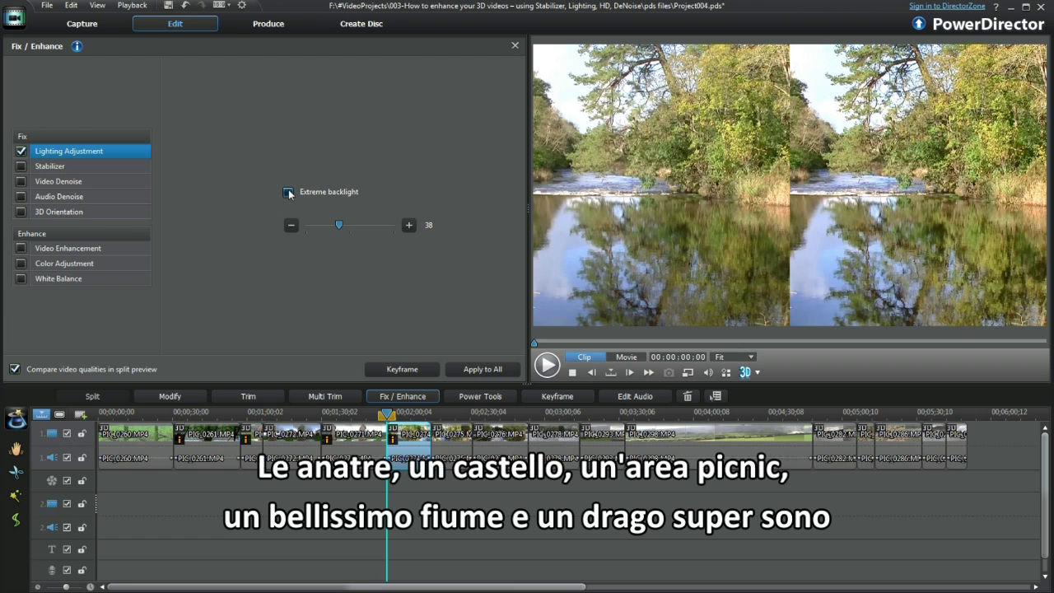
pyautogui.click(15, 369)
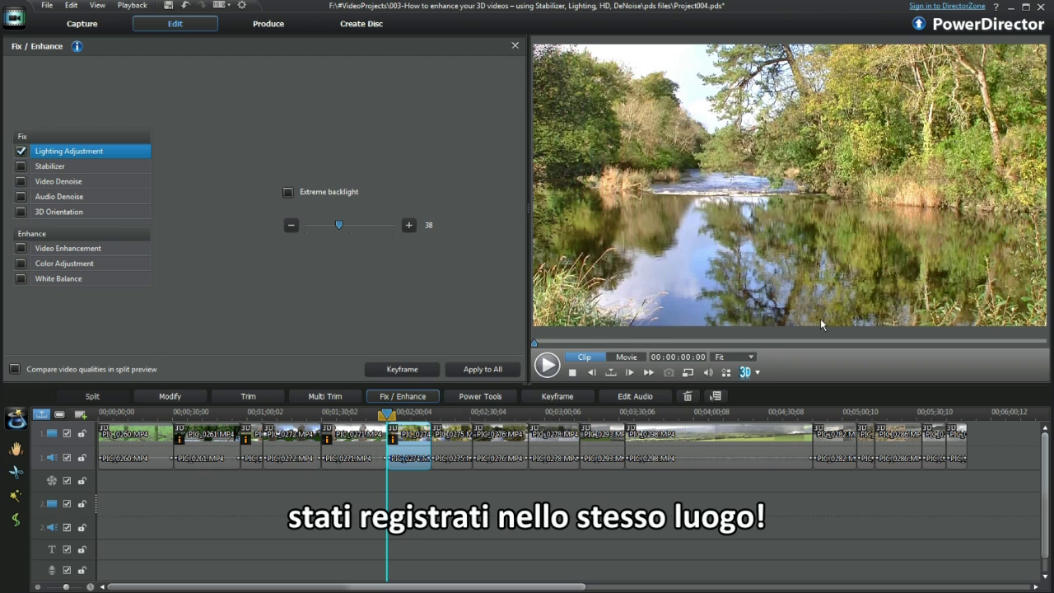
pyautogui.moveTo(340, 226); pyautogui.dragTo(324, 230)
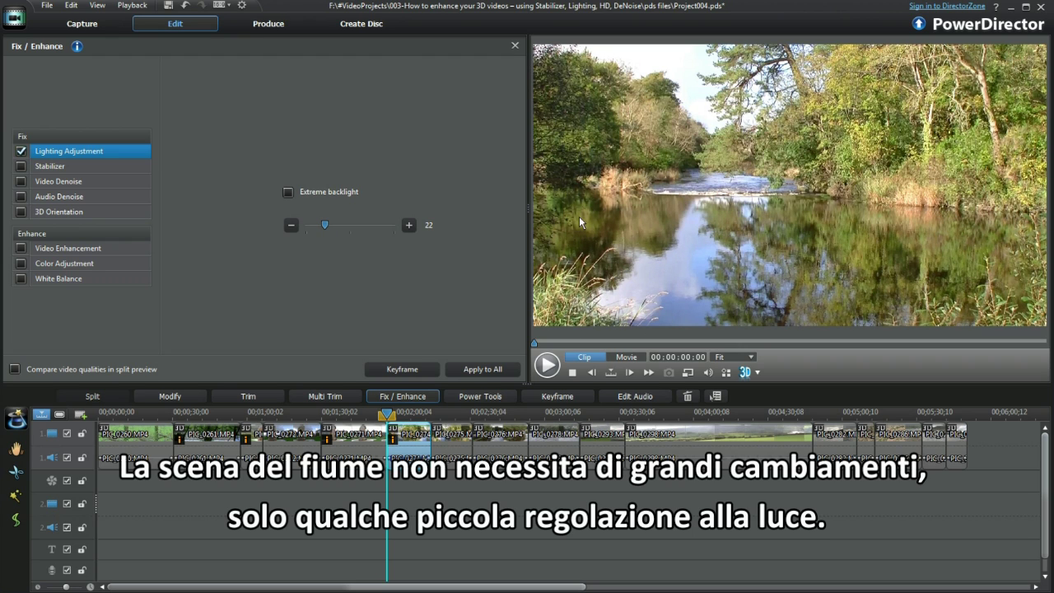
pyautogui.moveTo(324, 227); pyautogui.dragTo(321, 231)
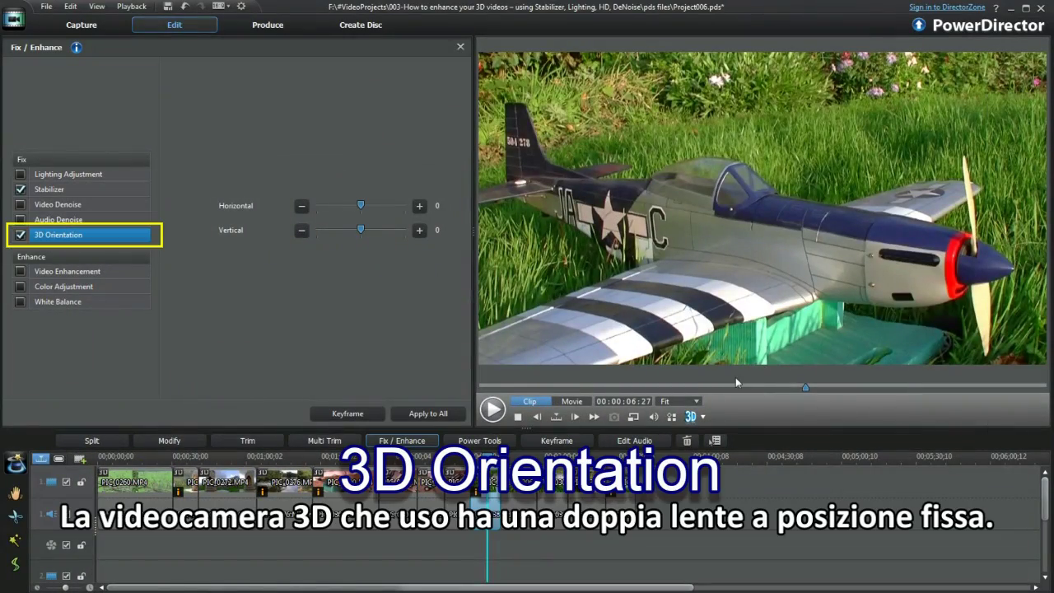
# Switch the preview to 3D anaglyph and try horizontal offsets 100, 50, -50, -100, then 0.
pyautogui.click(705, 421)
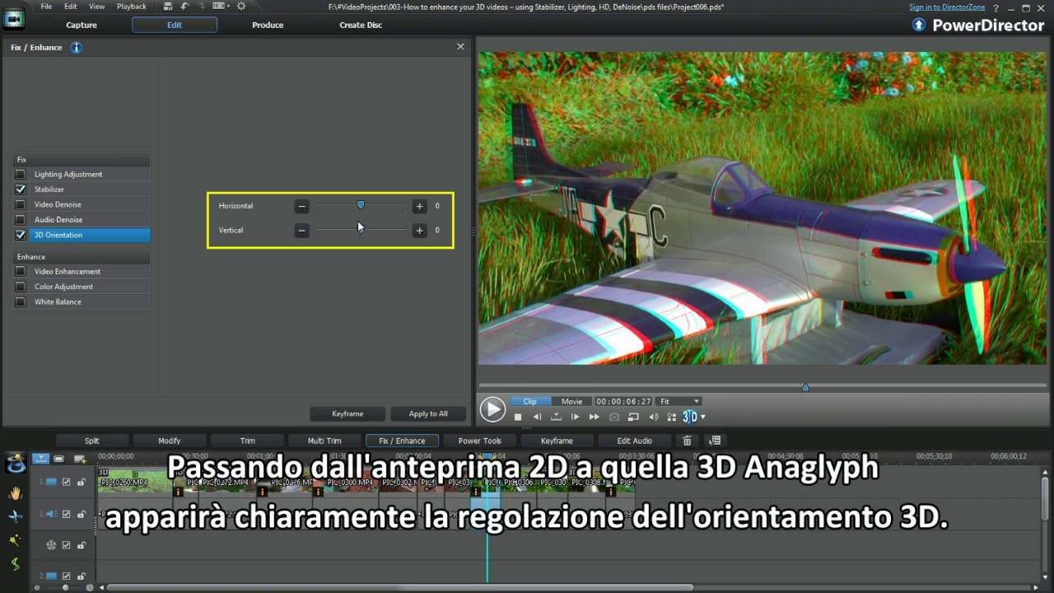
pyautogui.moveTo(360, 206); pyautogui.dragTo(405, 212)
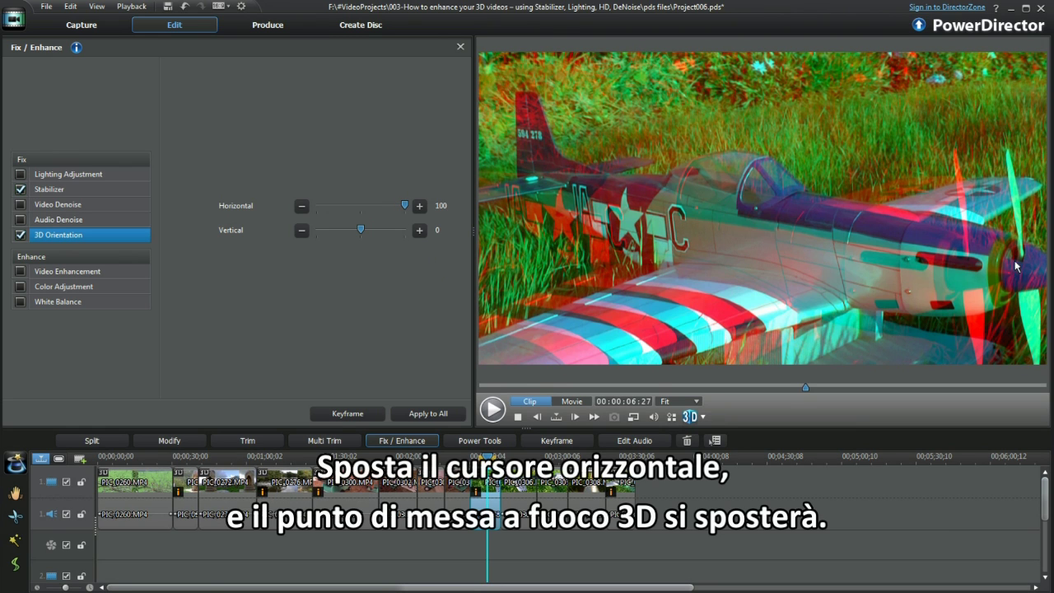
pyautogui.moveTo(405, 207); pyautogui.dragTo(385, 210)
pyautogui.click(302, 207)
pyautogui.click(301, 207)
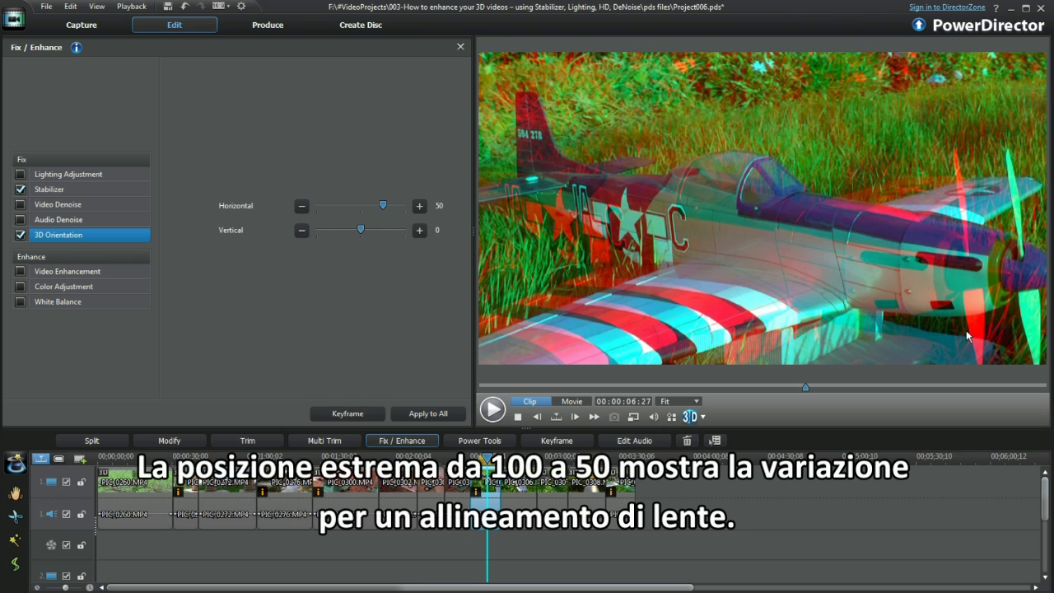
pyautogui.click(340, 207)
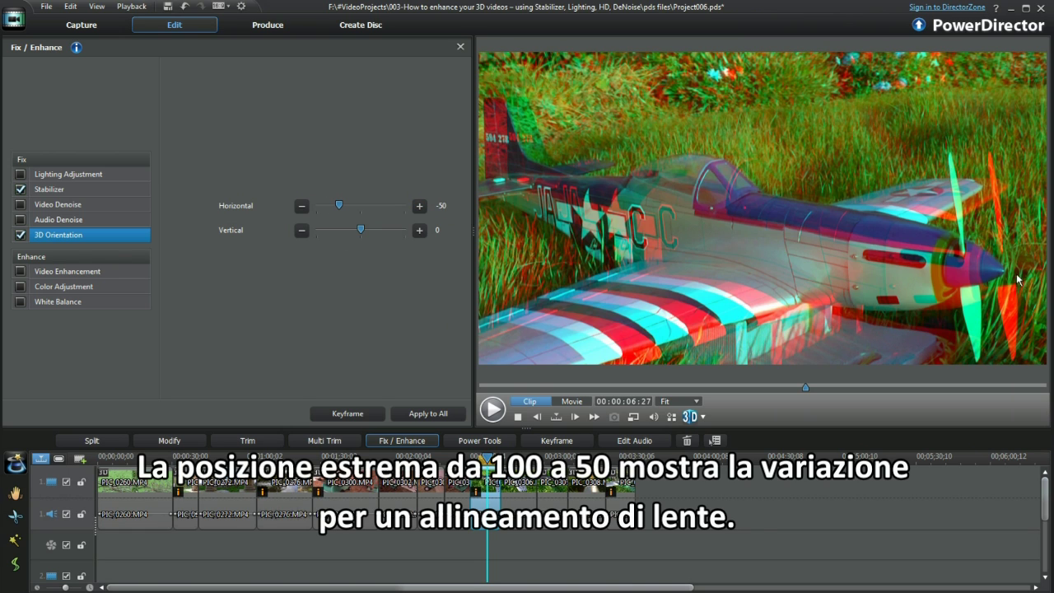
pyautogui.moveTo(340, 206); pyautogui.dragTo(316, 206)
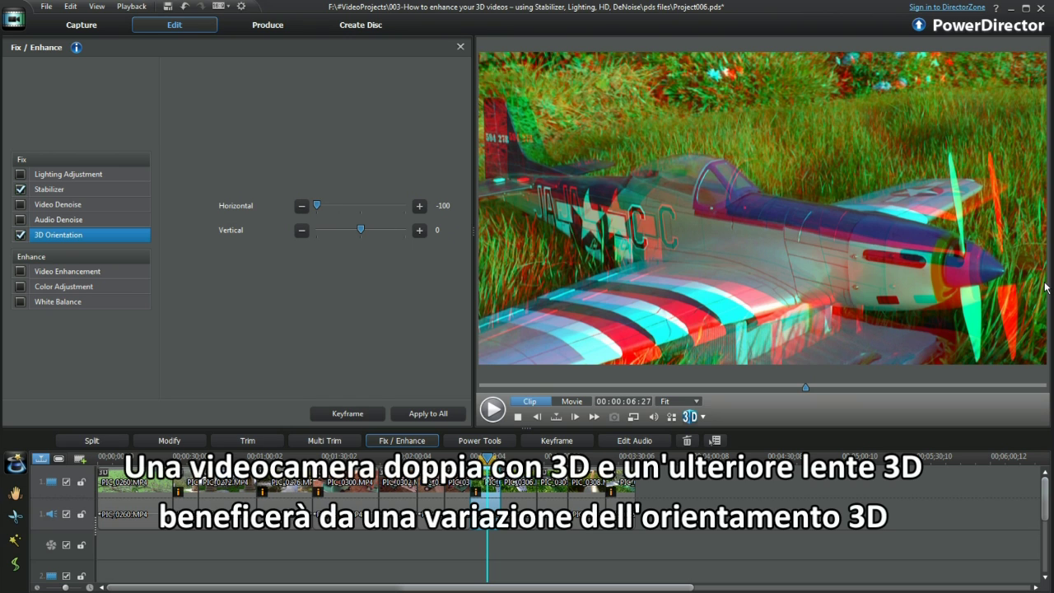
pyautogui.click(363, 208)
# Try vertical offsets of 100, -100 and about -49, then return both offsets to 0.
pyautogui.click(404, 230)
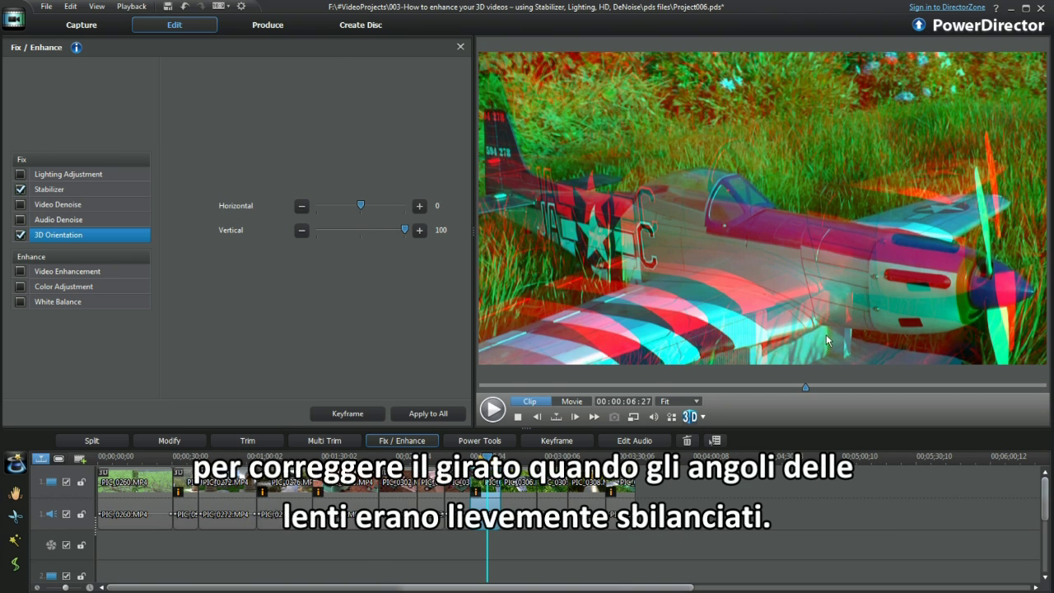
pyautogui.click(318, 232)
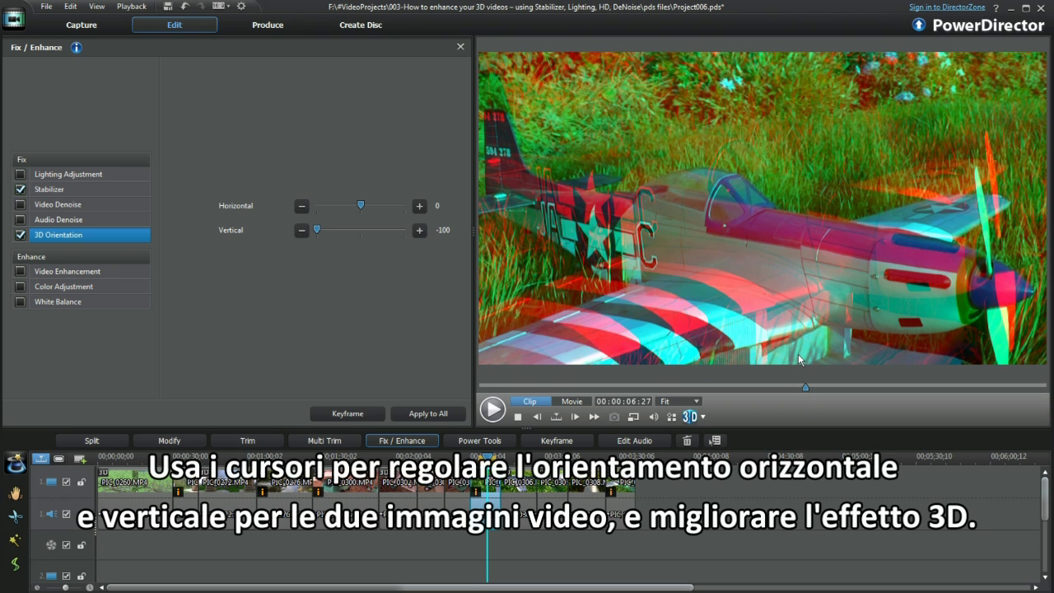
pyautogui.click(340, 229)
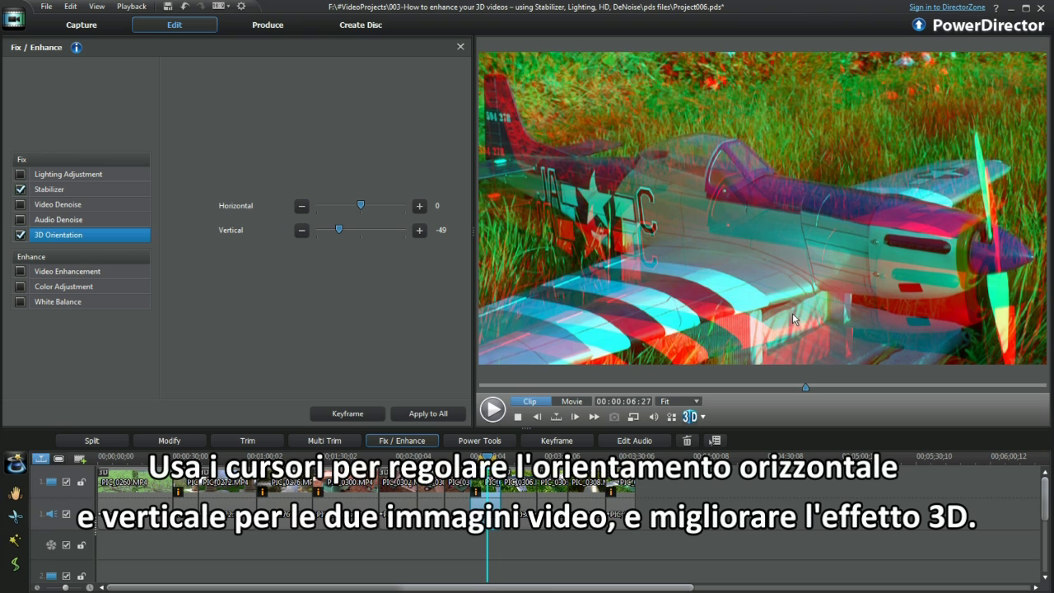
pyautogui.click(380, 205)
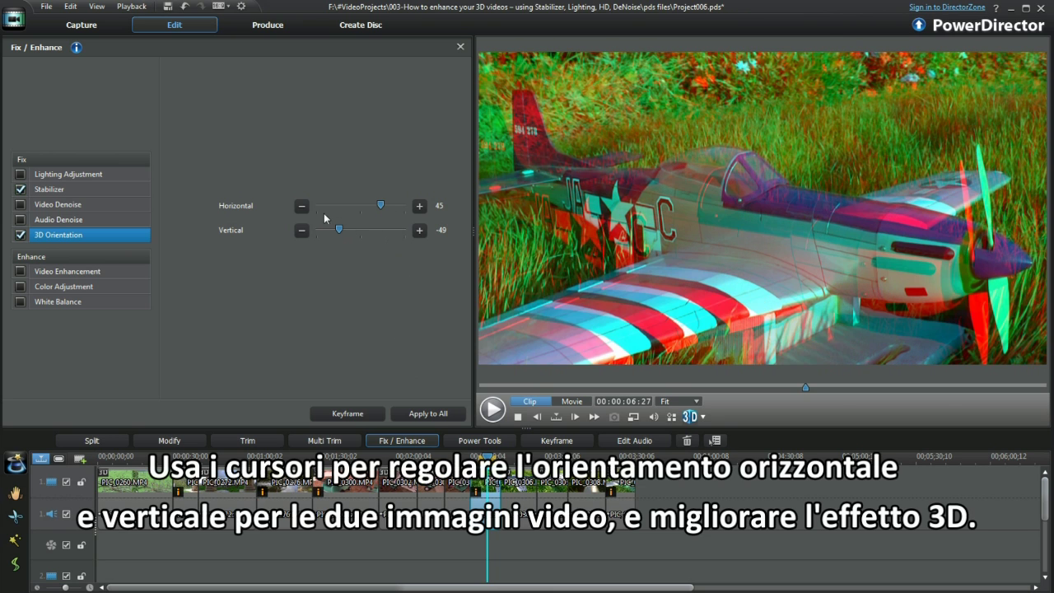
pyautogui.click(420, 206)
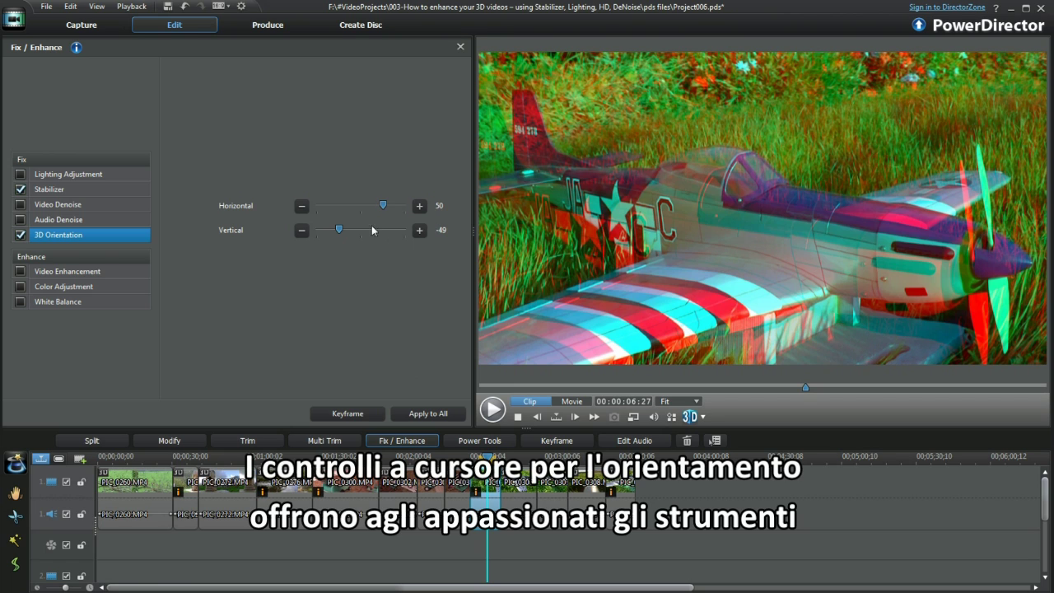
pyautogui.click(302, 230)
pyautogui.click(363, 231)
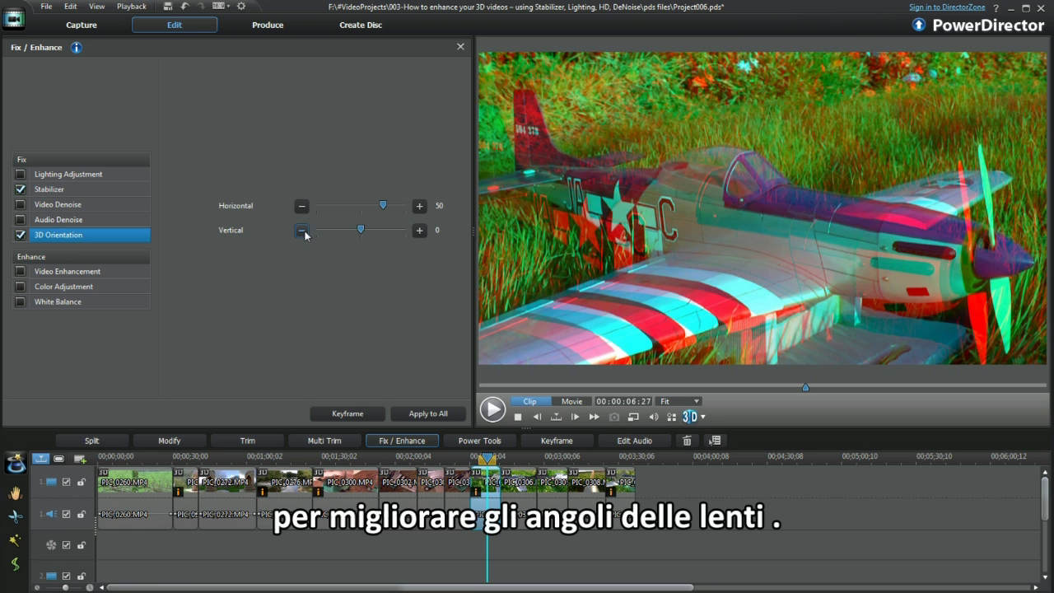
pyautogui.moveTo(383, 206); pyautogui.dragTo(360, 205)
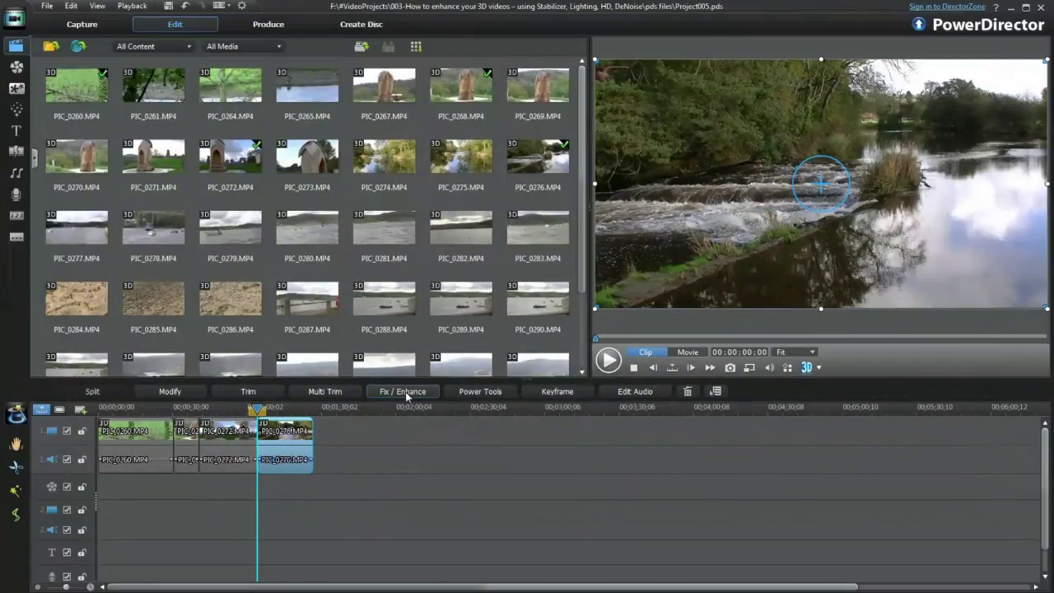
# Enable Lighting Adjustment and Stabilizer for the river clip, then open its Keyframe Settings.
pyautogui.click(405, 392)
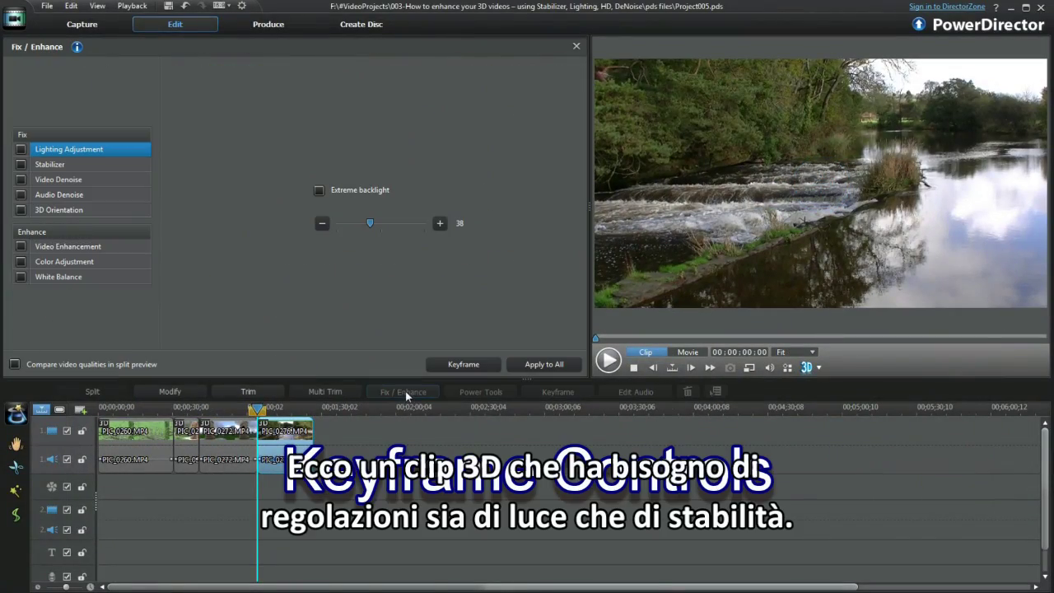
pyautogui.click(22, 150)
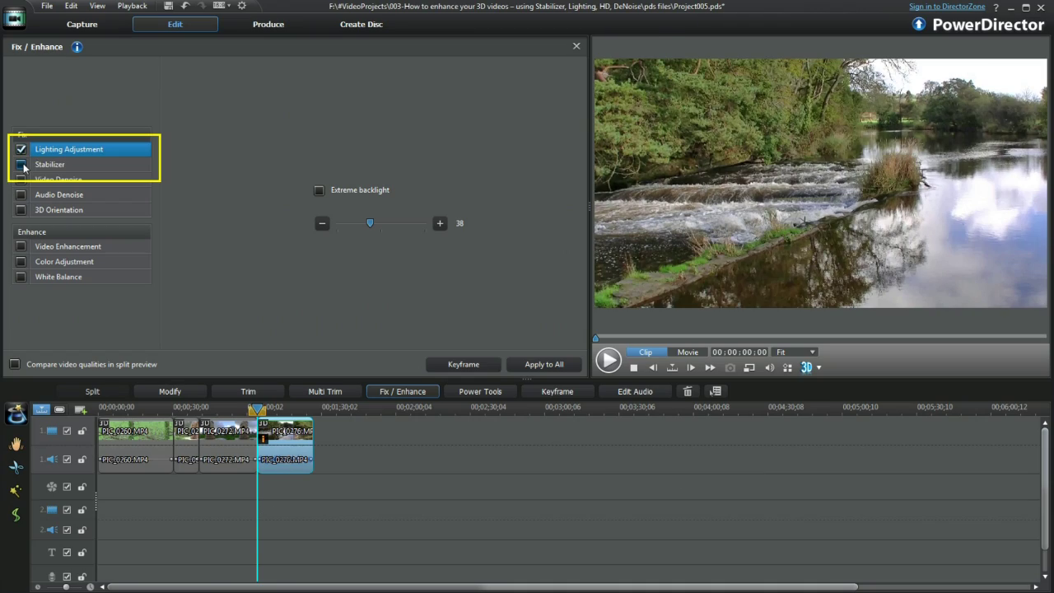
pyautogui.click(21, 164)
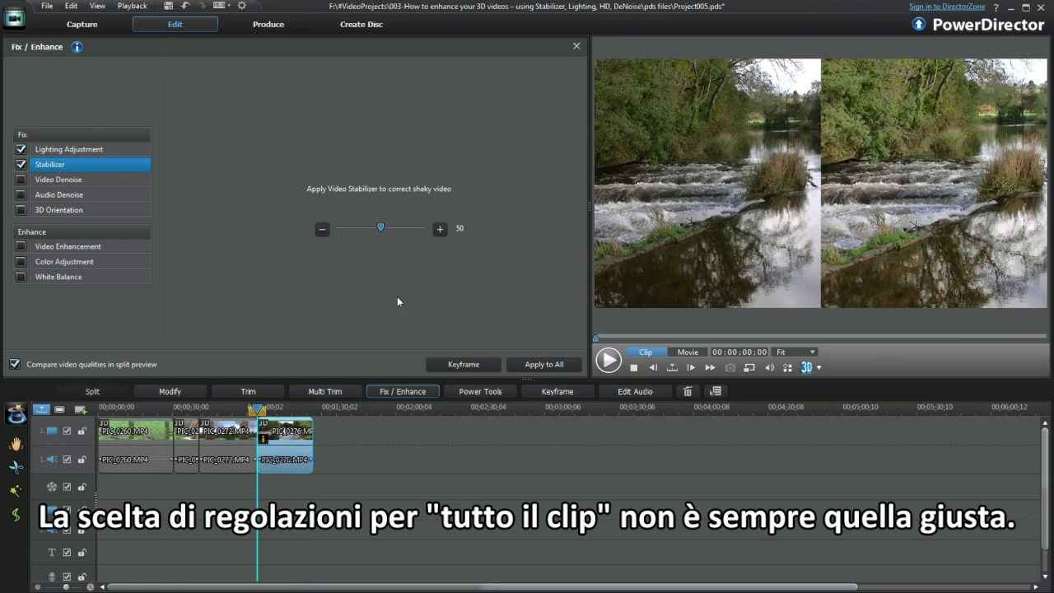
pyautogui.click(463, 364)
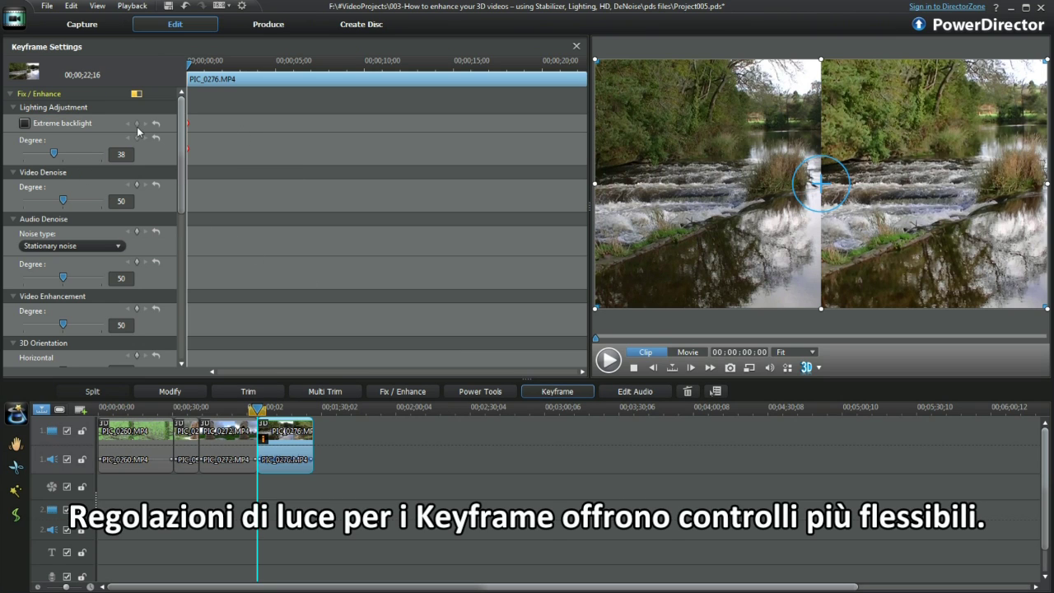
# Add a lighting Degree keyframe at 00:00:04:03 and lower it to 21.
pyautogui.click(260, 66)
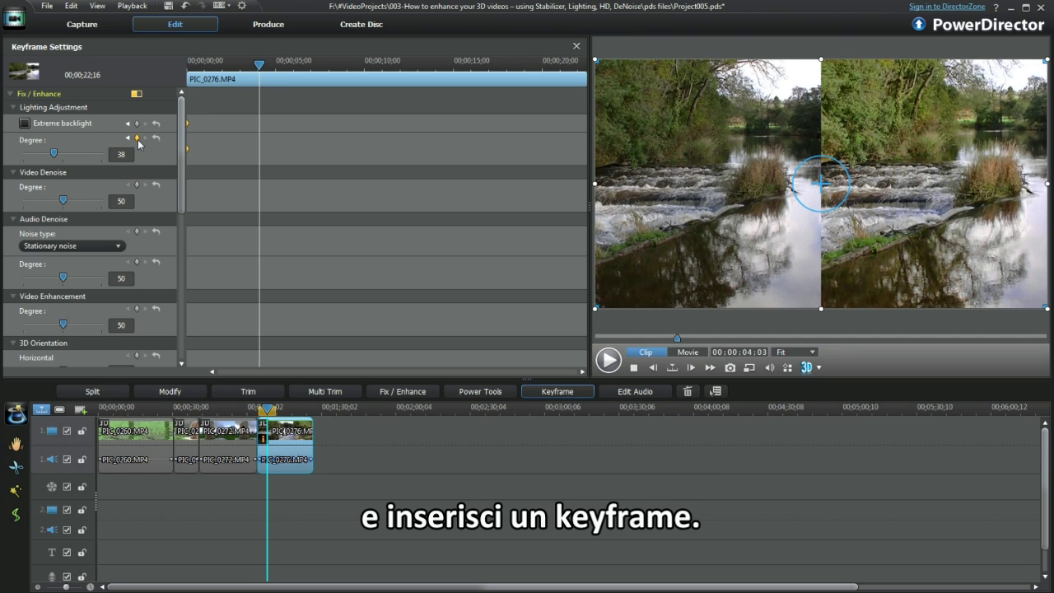
pyautogui.click(137, 139)
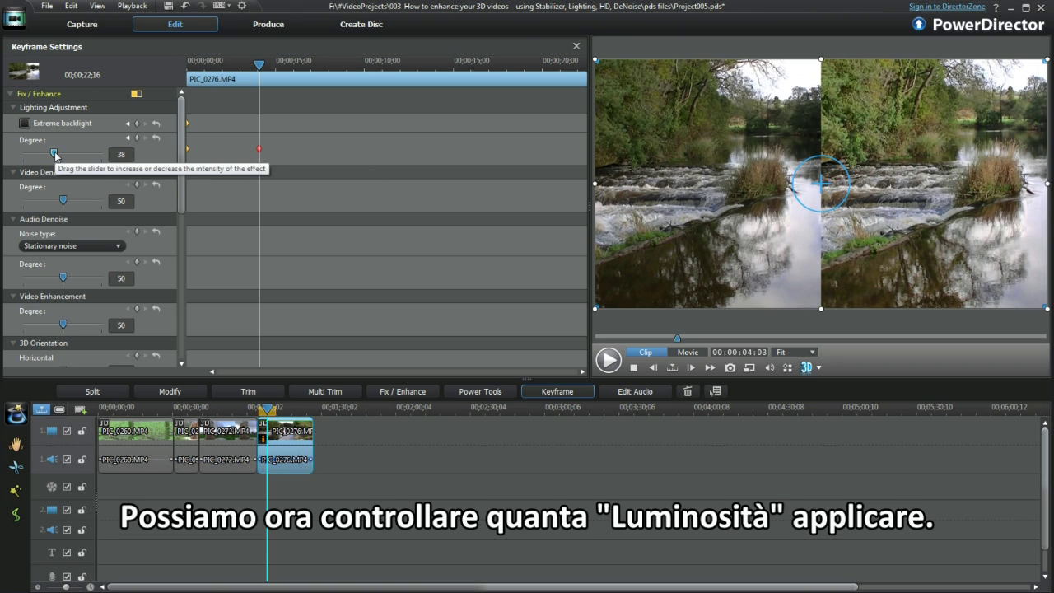
pyautogui.moveTo(47, 155); pyautogui.dragTo(45, 155)
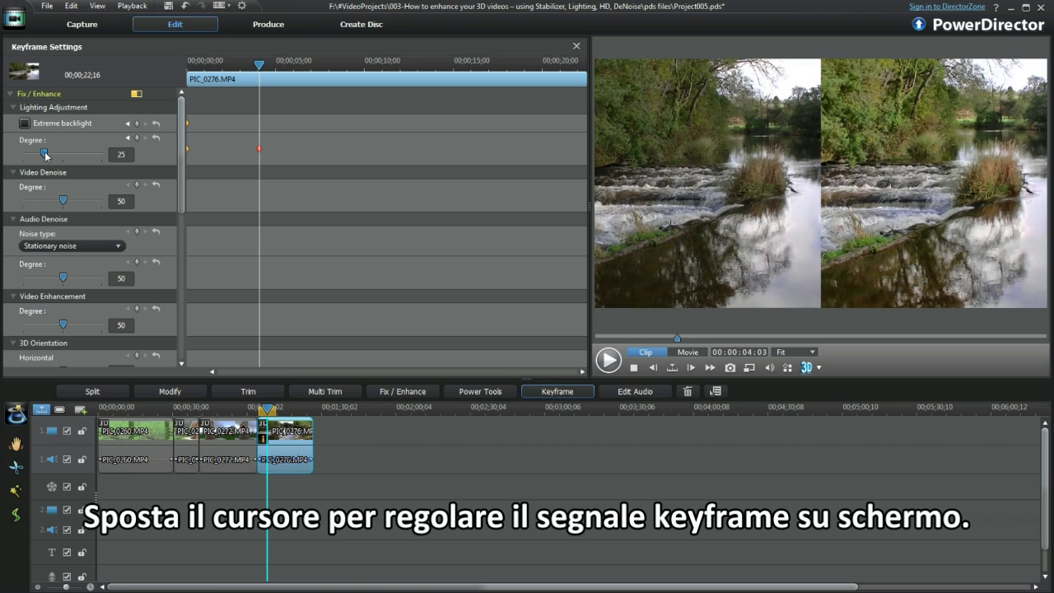
pyautogui.moveTo(43, 155); pyautogui.dragTo(40, 154)
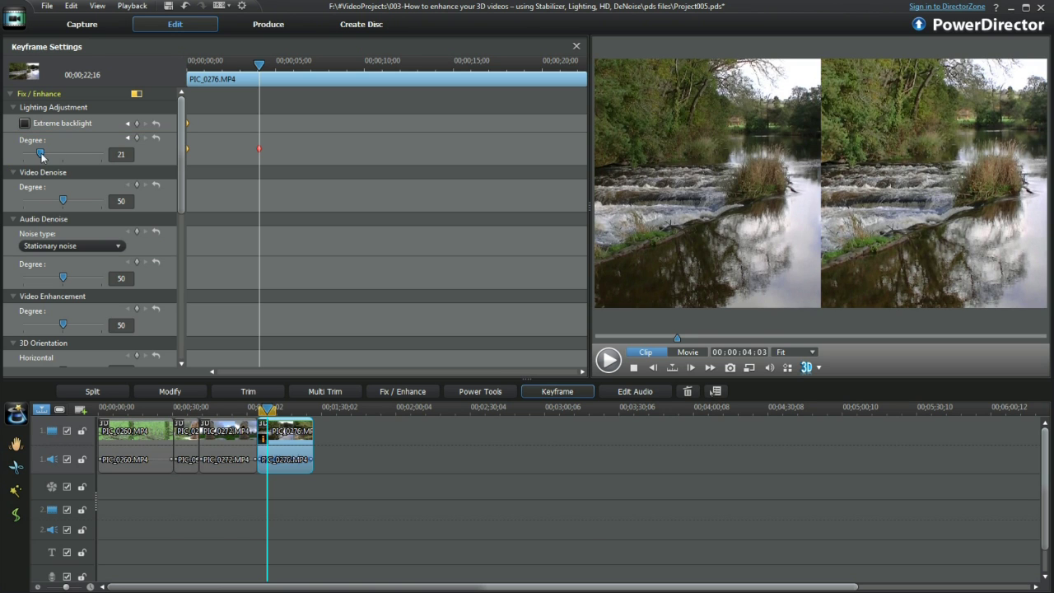
# Add a second Degree keyframe near 14 seconds and raise its value to 38.
pyautogui.click(437, 65)
pyautogui.click(437, 150)
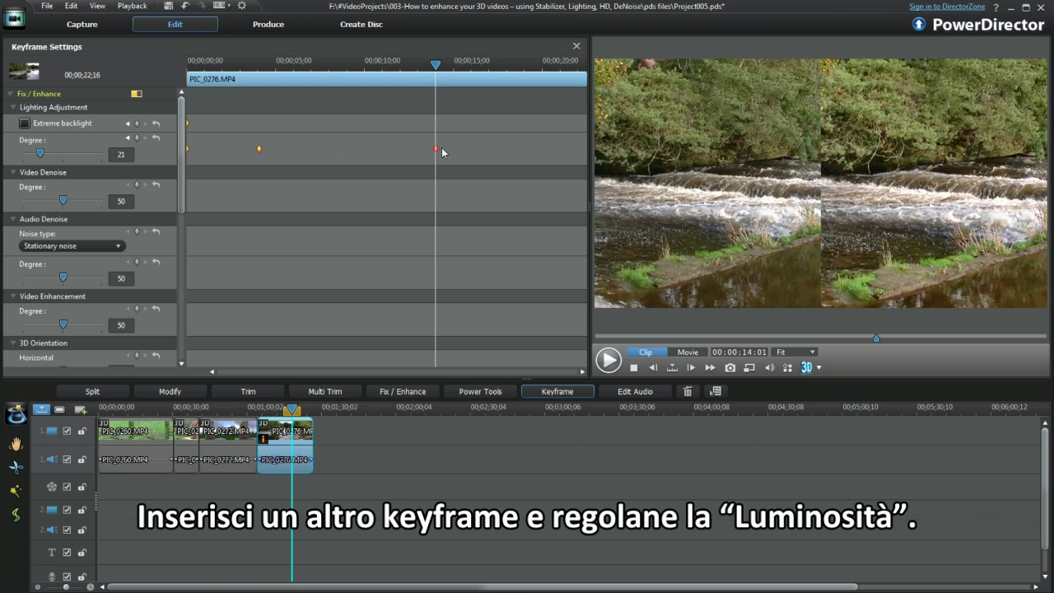
pyautogui.moveTo(40, 154); pyautogui.dragTo(55, 154)
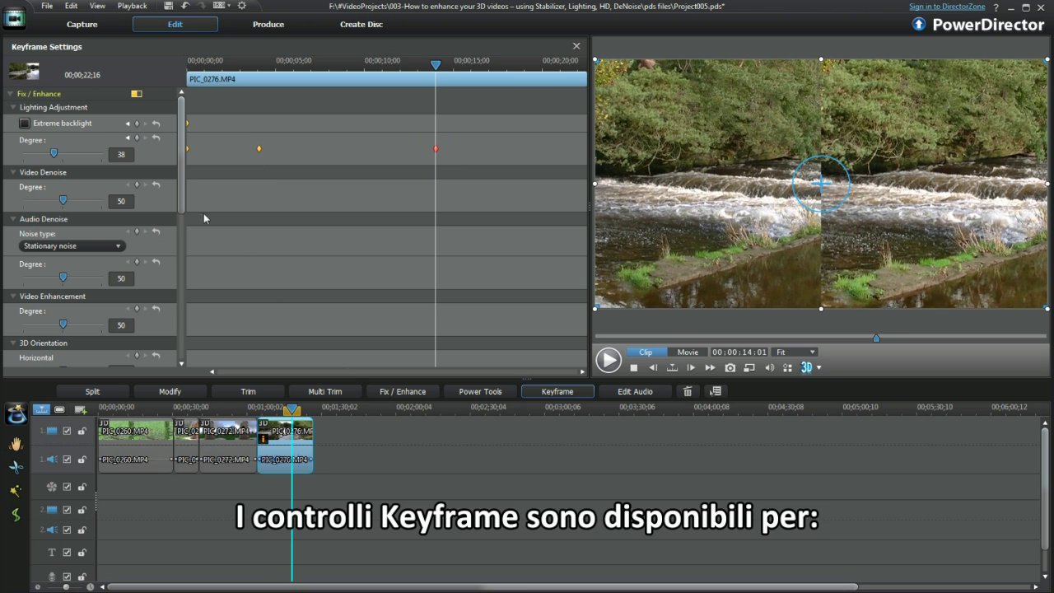
pyautogui.scroll(-2, 183, 203)
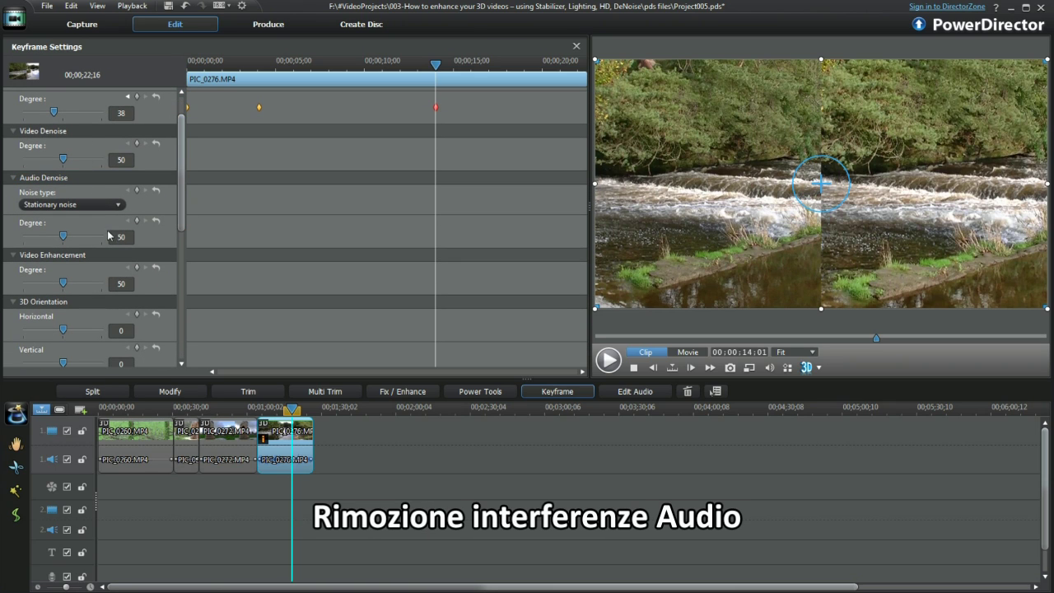
pyautogui.moveTo(182, 223); pyautogui.dragTo(182, 283)
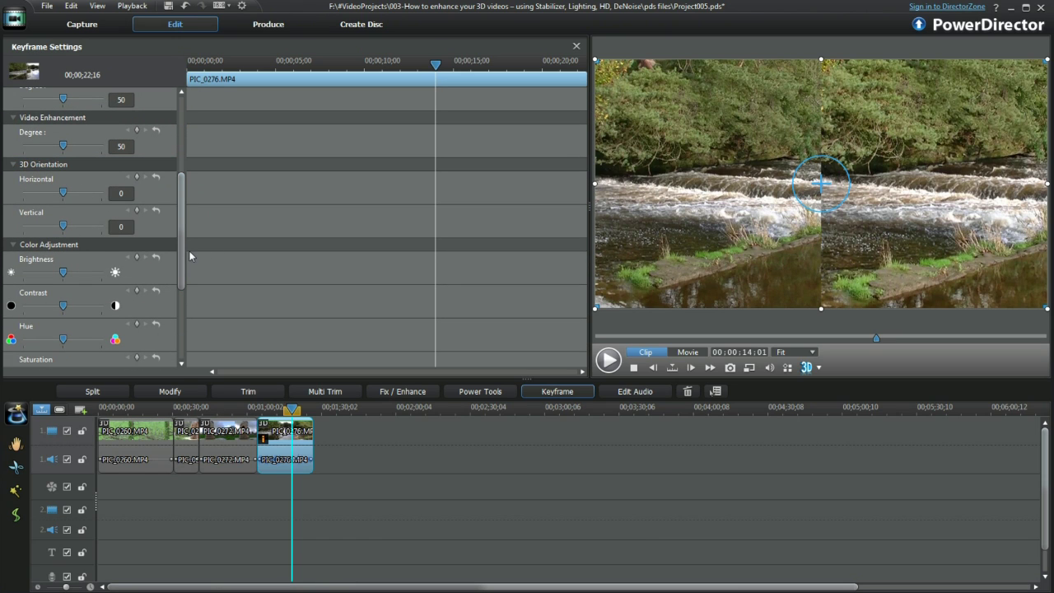
pyautogui.moveTo(183, 258); pyautogui.dragTo(181, 323)
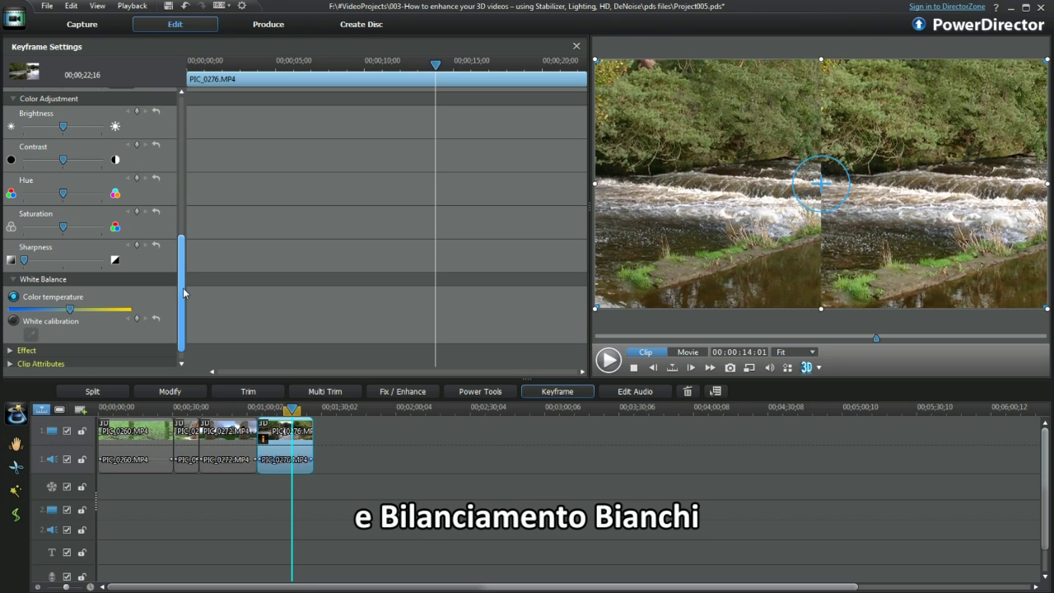
pyautogui.moveTo(184, 299); pyautogui.dragTo(189, 167)
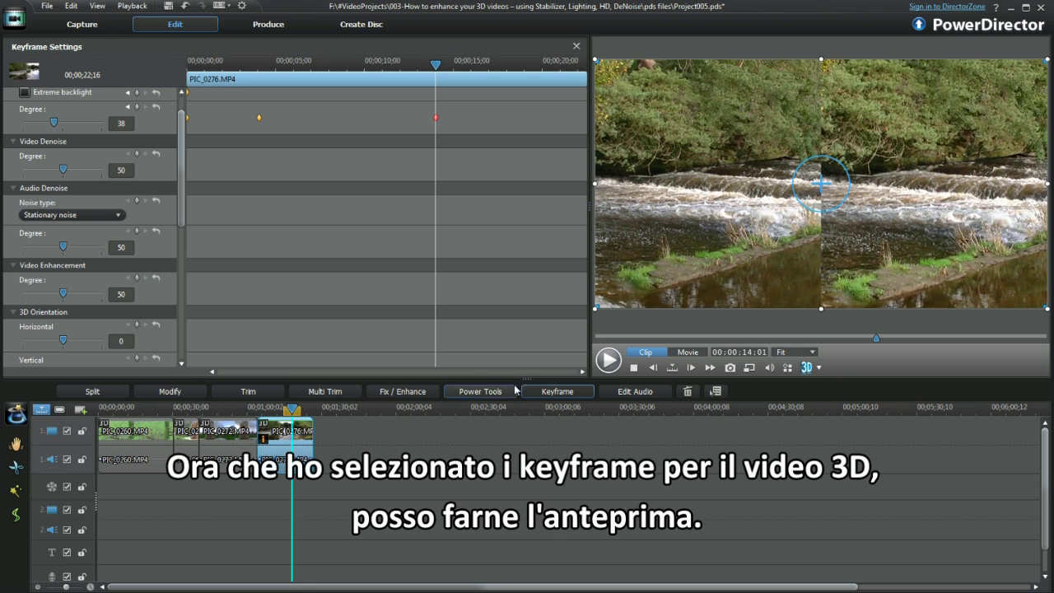
# Rewind the river clip to its start and play it to preview the lighting keyframes.
pyautogui.click(633, 367)
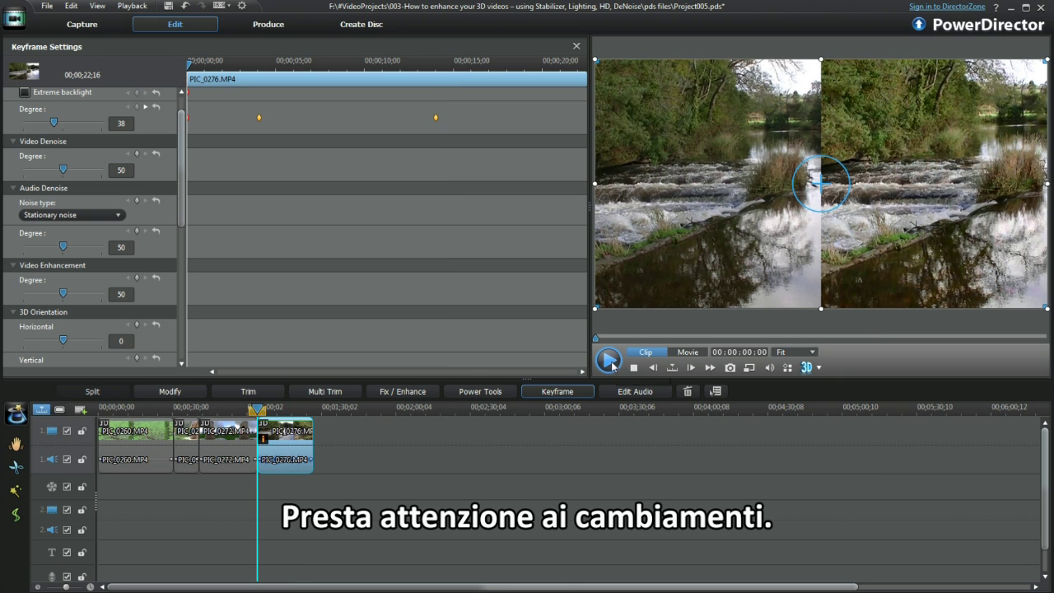
pyautogui.click(609, 361)
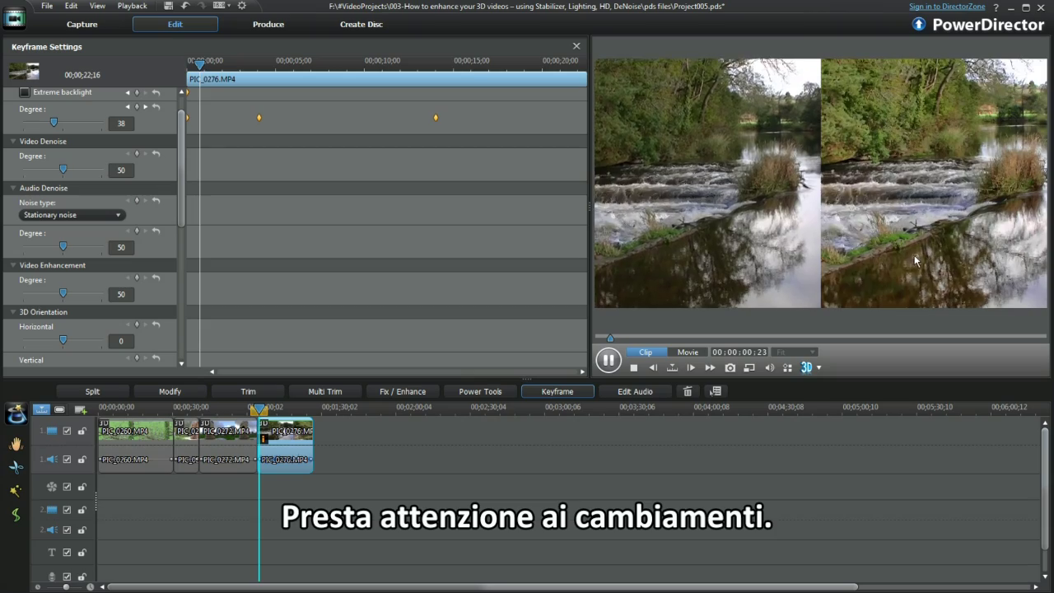